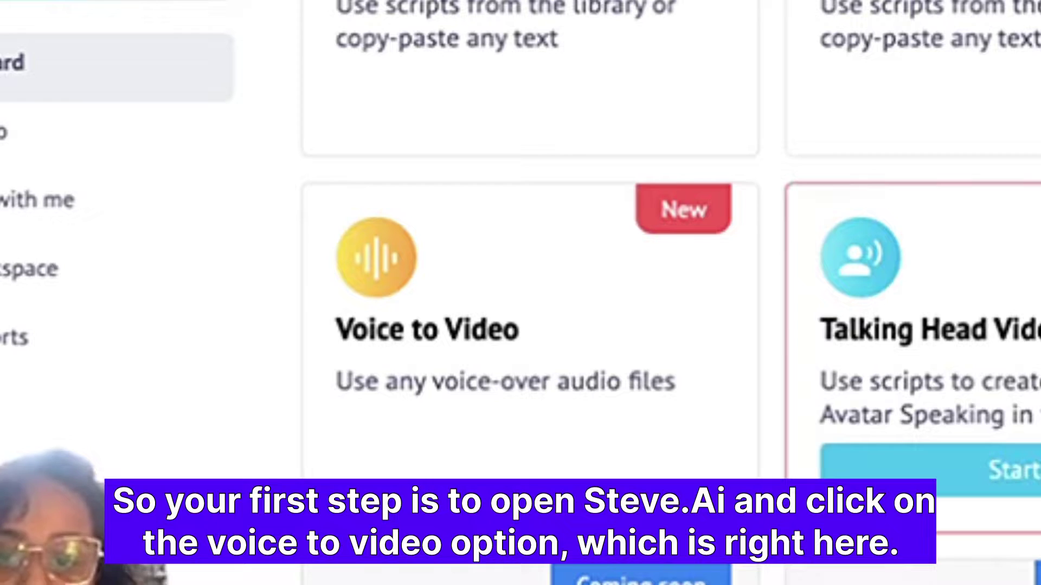
Step: Start a Voice to Video project and bring up the upload dialog's file picker for an audio file
{"action": "mouse_move", "coordinate": [646, 372]}
{"action": "left_click", "coordinate": [609, 453]}
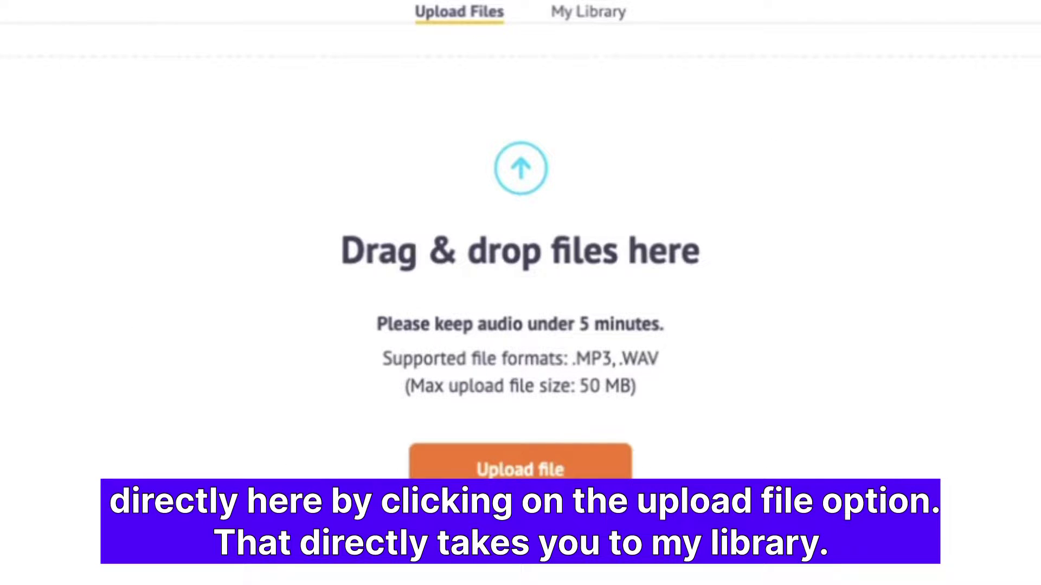
{"action": "left_click", "coordinate": [514, 470]}
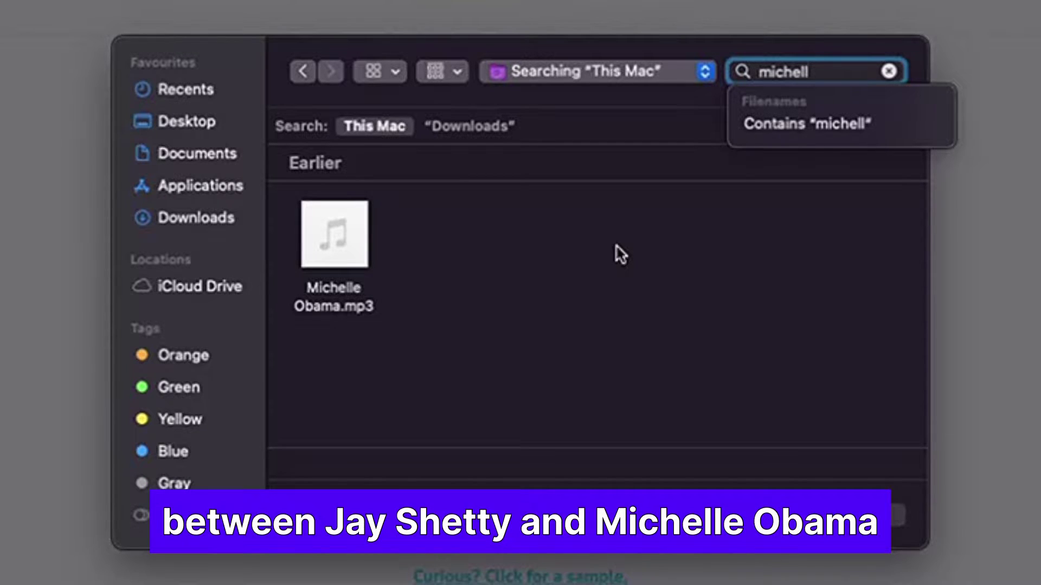
Step: Upload the podcast MP3 from the computer as the voice-over
{"action": "mouse_move", "coordinate": [358, 251]}
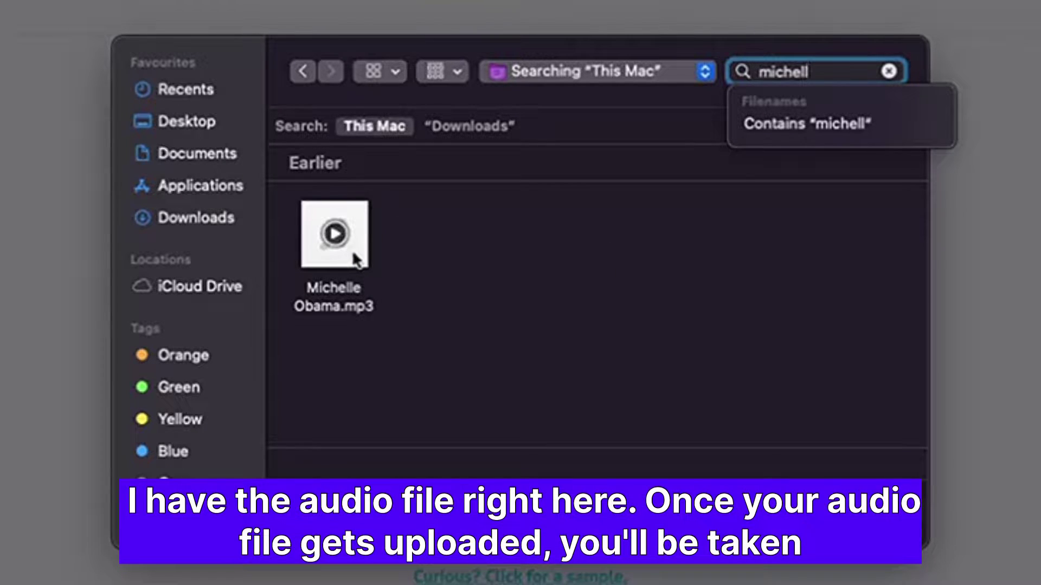
{"action": "double_click", "coordinate": [352, 249]}
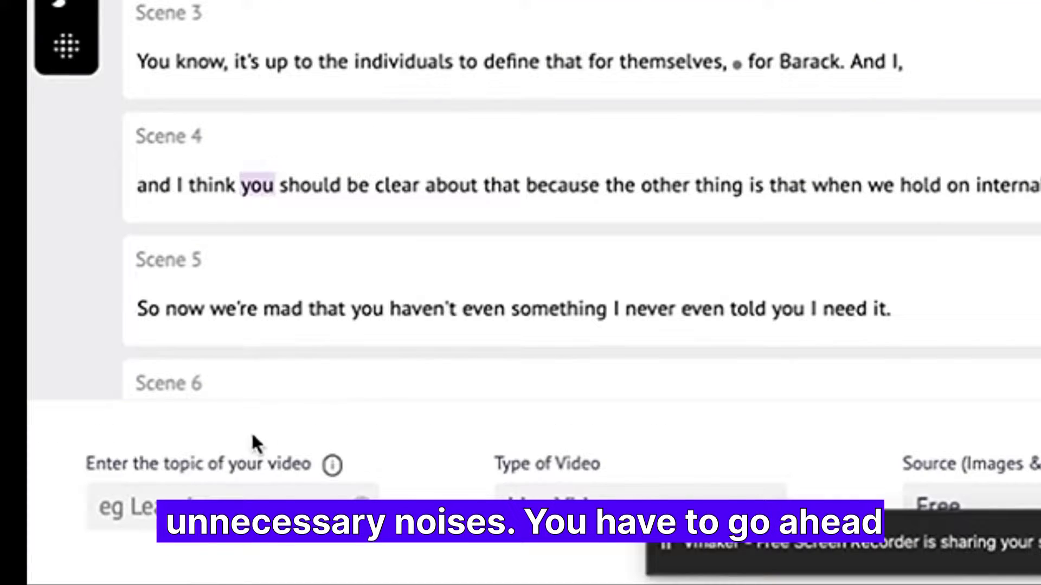
Step: Choose topic 'relationship', video type Live Video, and footage source All
{"action": "left_click", "coordinate": [251, 505]}
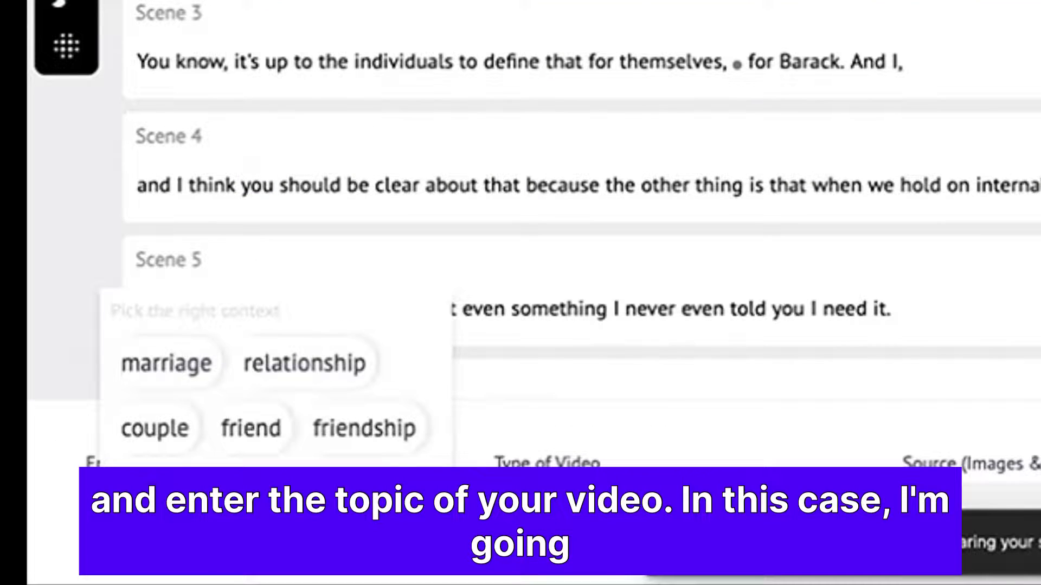
{"action": "left_click", "coordinate": [299, 382]}
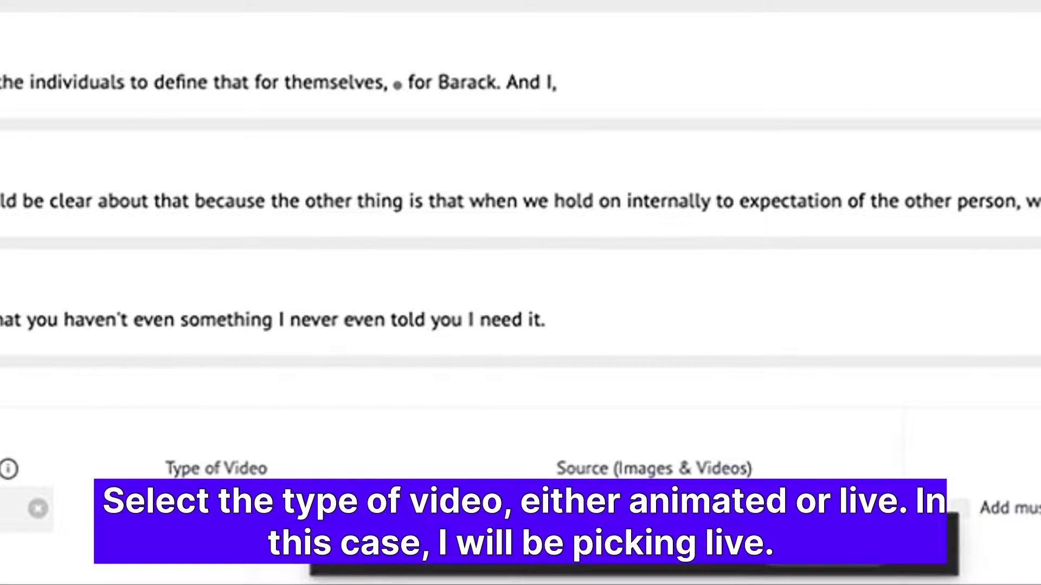
{"action": "left_click", "coordinate": [216, 491]}
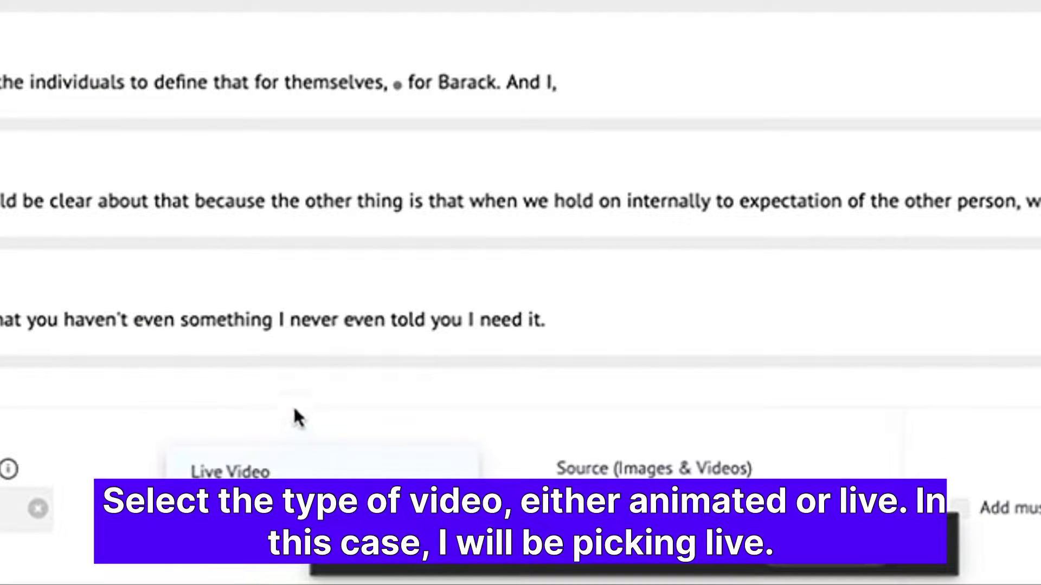
{"action": "left_click", "coordinate": [252, 469]}
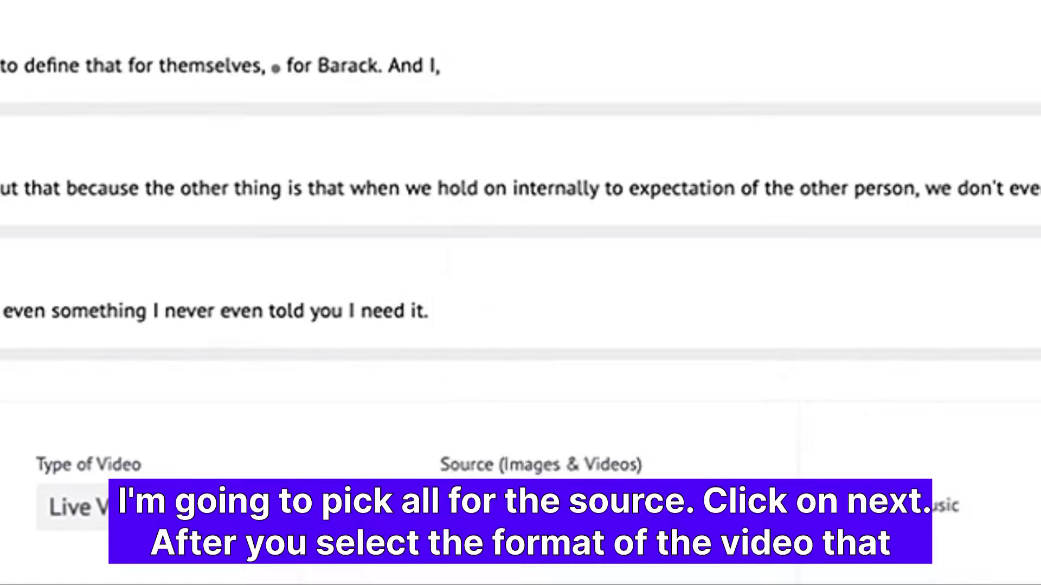
{"action": "left_click", "coordinate": [650, 508]}
{"action": "left_click", "coordinate": [482, 266]}
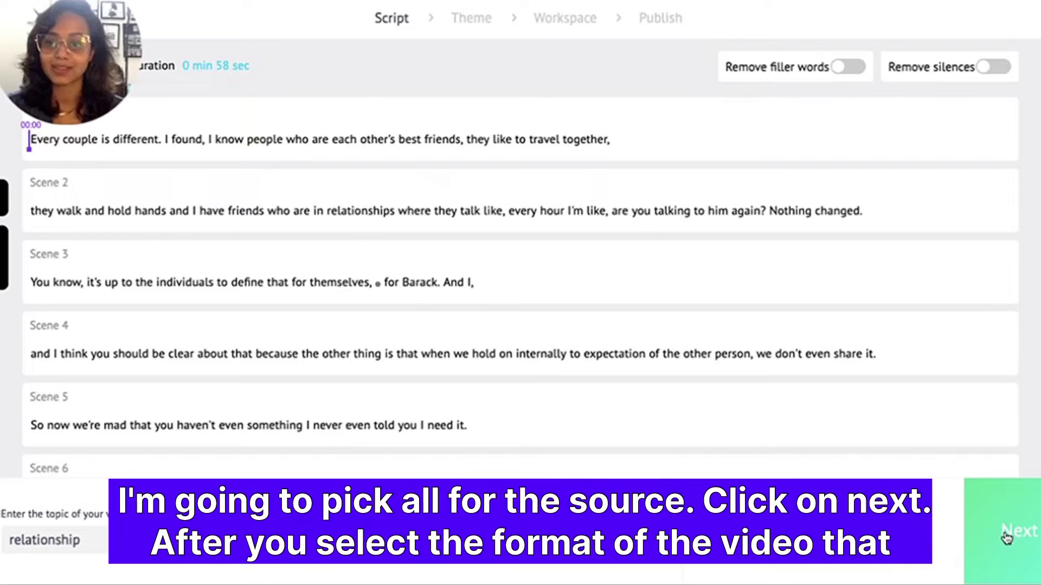
Step: Proceed with Next to generate the 58-second live-footage video from the script
{"action": "left_click", "coordinate": [1007, 538]}
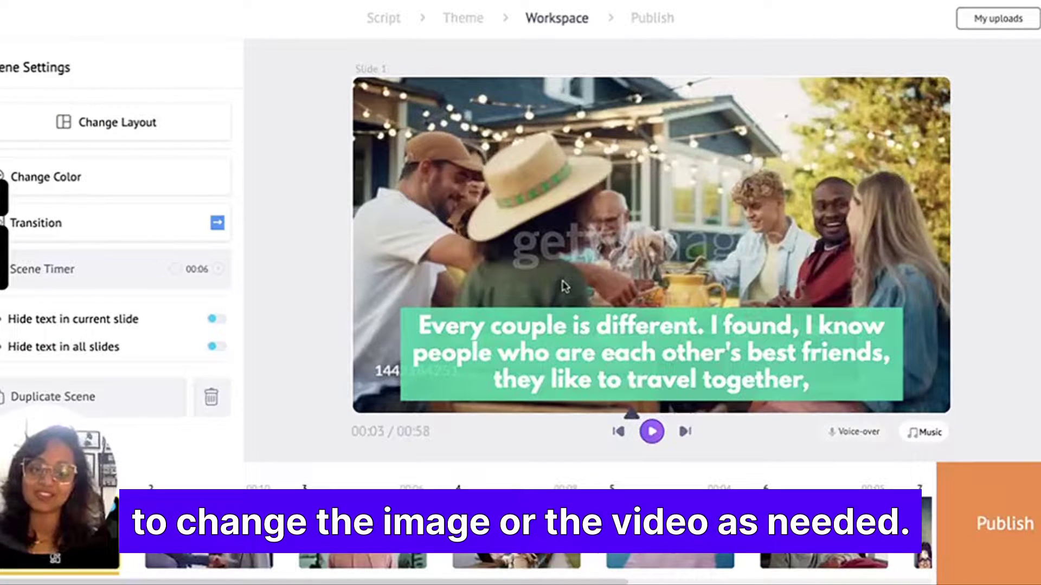
{"action": "left_click", "coordinate": [564, 286]}
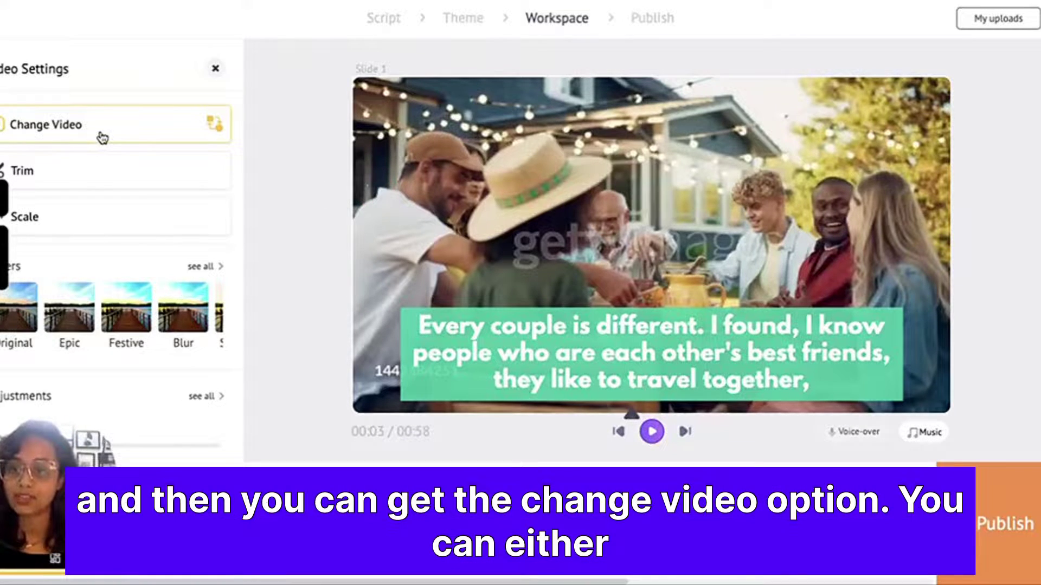
{"action": "left_click", "coordinate": [101, 135]}
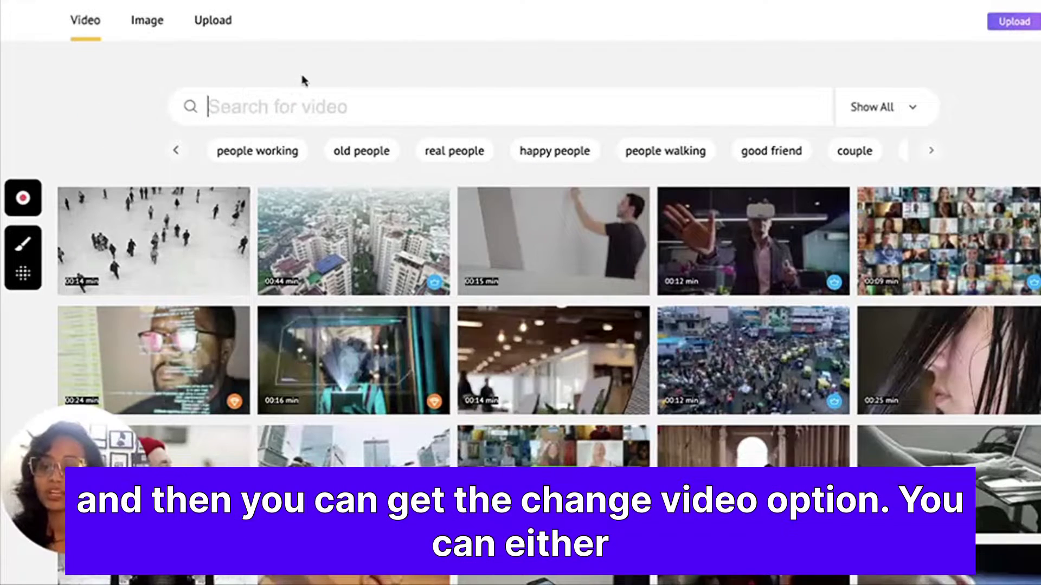
{"action": "left_click", "coordinate": [178, 152]}
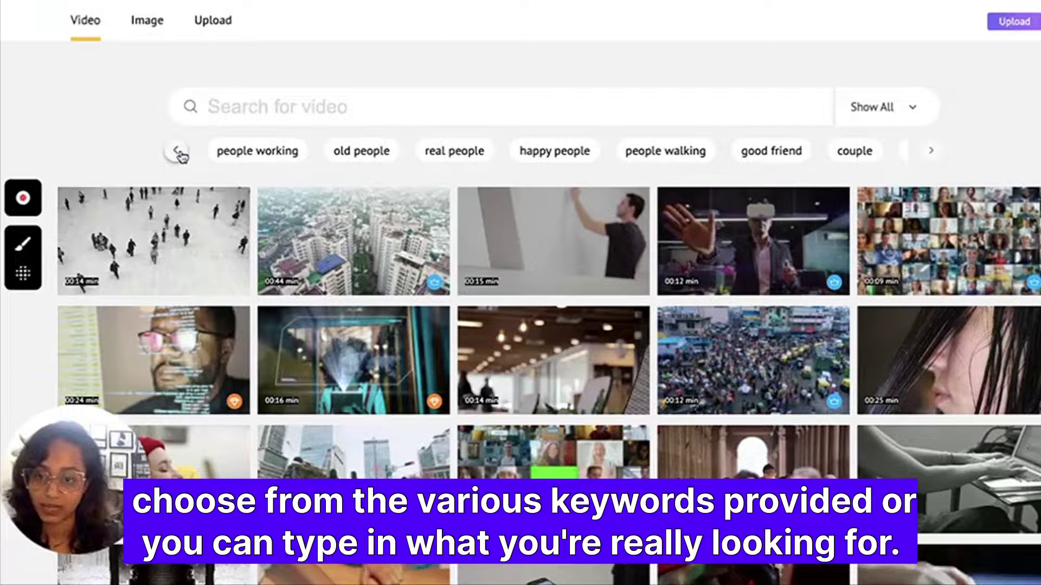
{"action": "left_click", "coordinate": [301, 106]}
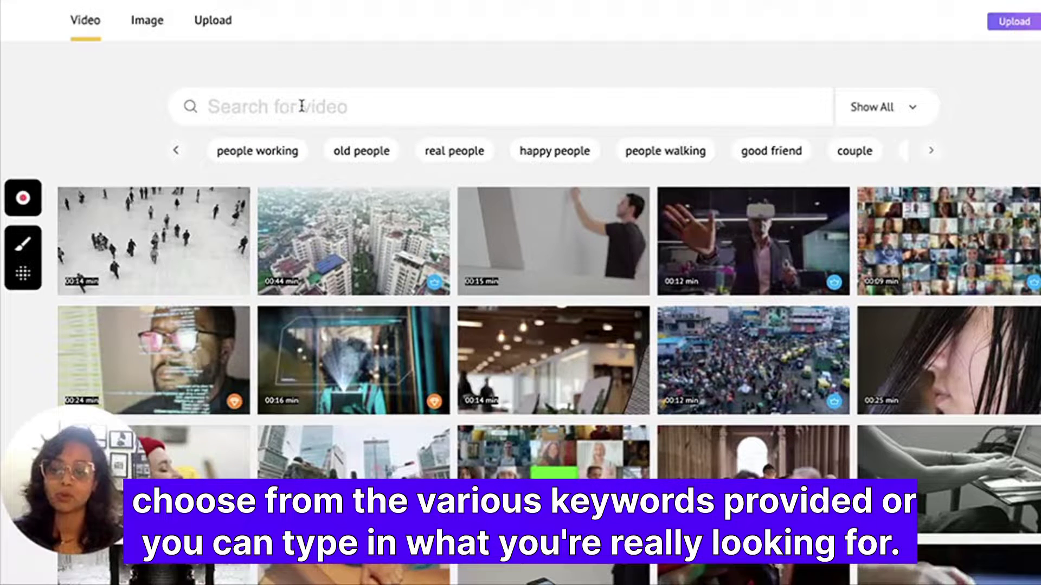
{"action": "type", "text": "relationships"}
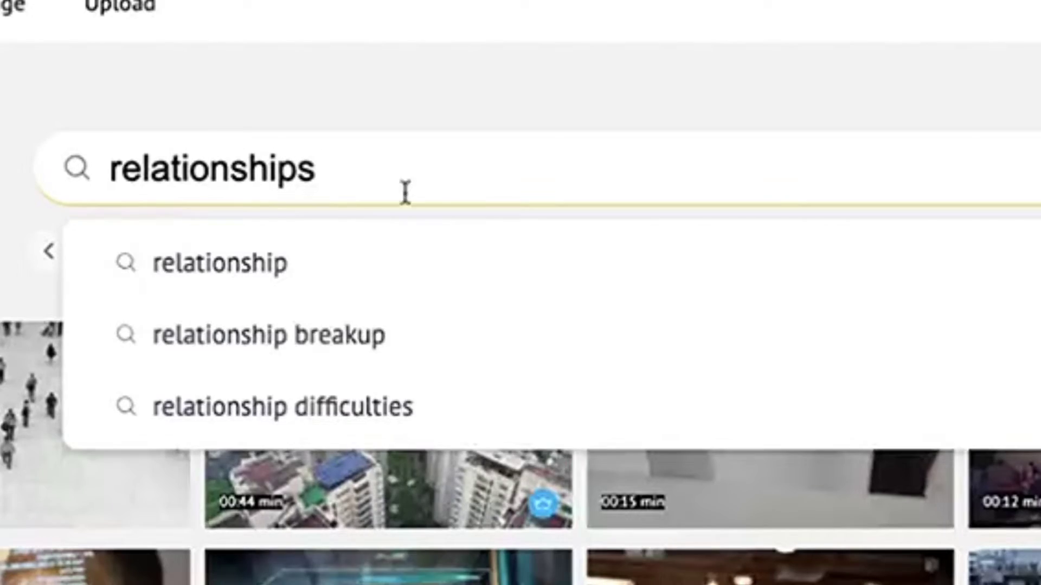
{"action": "left_click", "coordinate": [284, 195]}
{"action": "scroll", "coordinate": [339, 461], "scroll_direction": "down", "scroll_amount": 10}
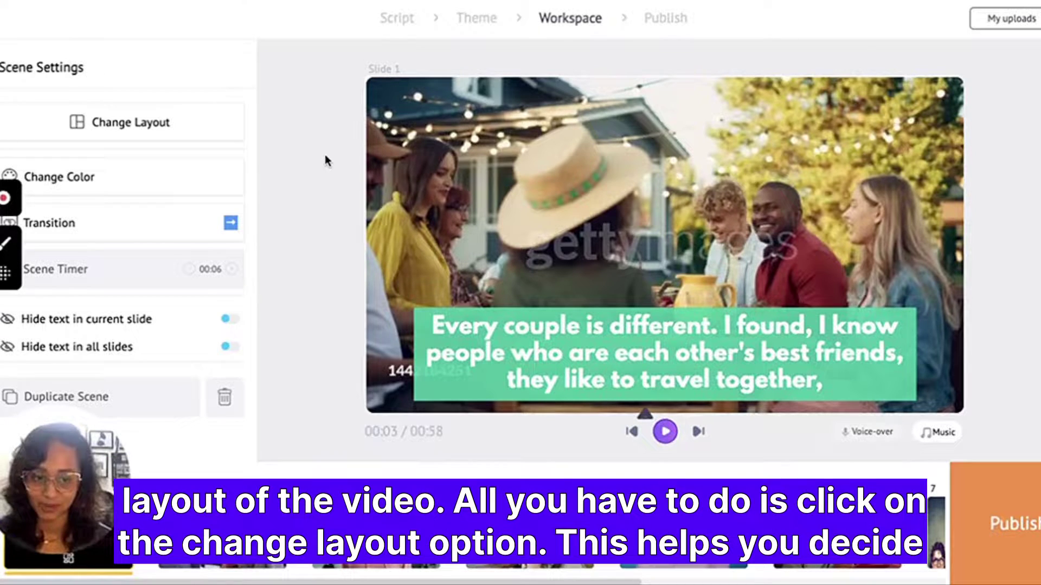
{"action": "left_click", "coordinate": [187, 132]}
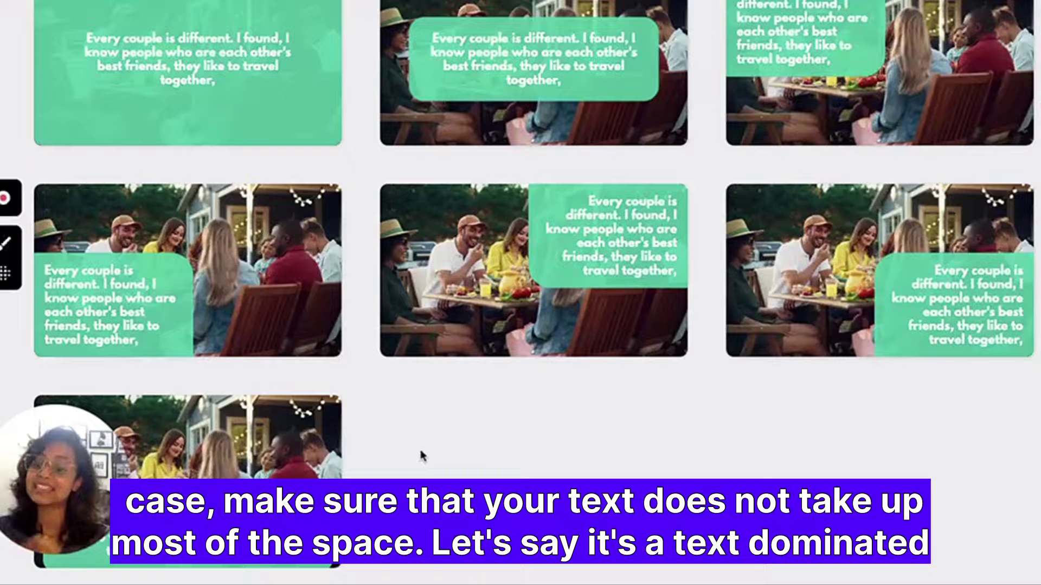
{"action": "scroll", "coordinate": [419, 446], "scroll_direction": "up", "scroll_amount": 5}
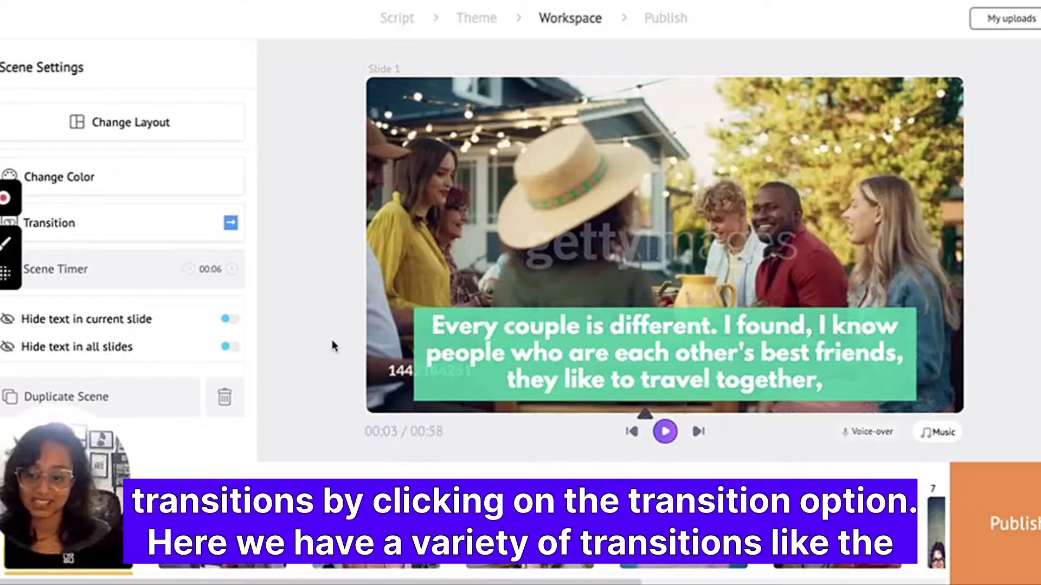
Step: Set the scene transition to Top from the Transition list
{"action": "left_click", "coordinate": [177, 233]}
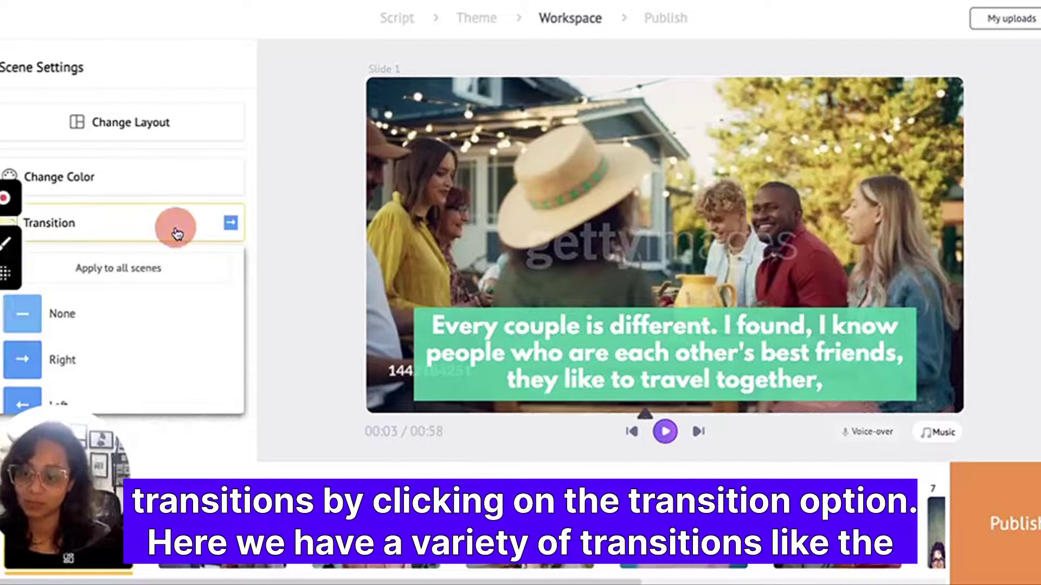
{"action": "scroll", "coordinate": [161, 317], "scroll_direction": "down", "scroll_amount": 1}
{"action": "scroll", "coordinate": [163, 317], "scroll_direction": "up", "scroll_amount": 1}
{"action": "scroll", "coordinate": [375, 347], "scroll_direction": "down", "scroll_amount": 3}
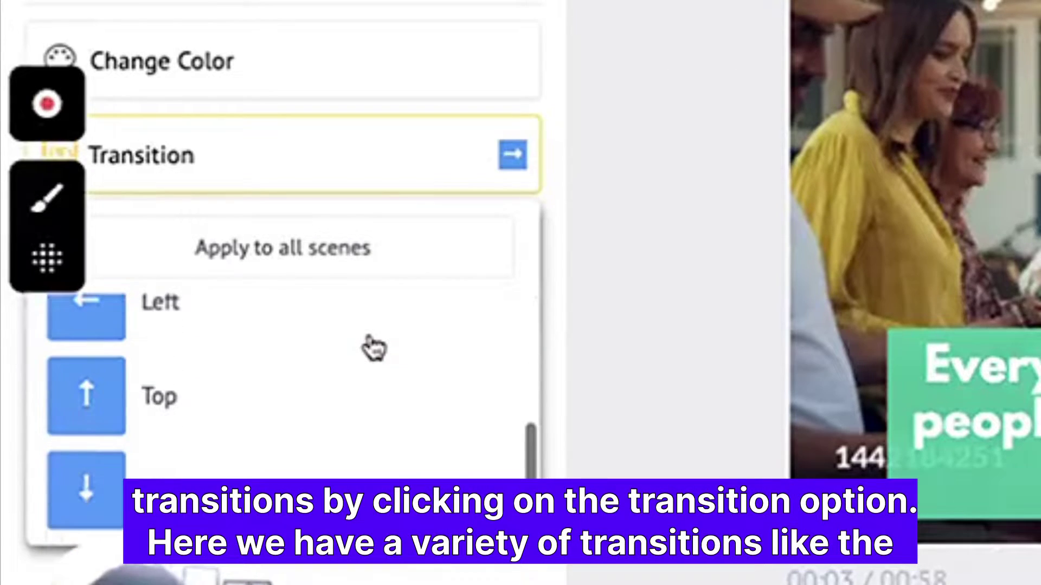
{"action": "scroll", "coordinate": [374, 347], "scroll_direction": "up", "scroll_amount": 2}
{"action": "scroll", "coordinate": [374, 347], "scroll_direction": "down", "scroll_amount": 2}
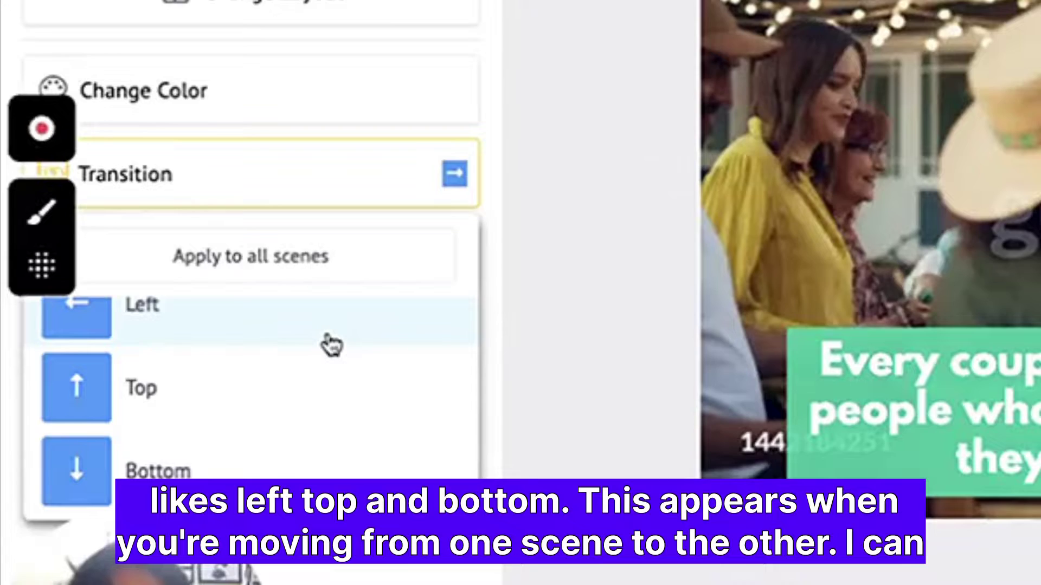
{"action": "left_click", "coordinate": [337, 389]}
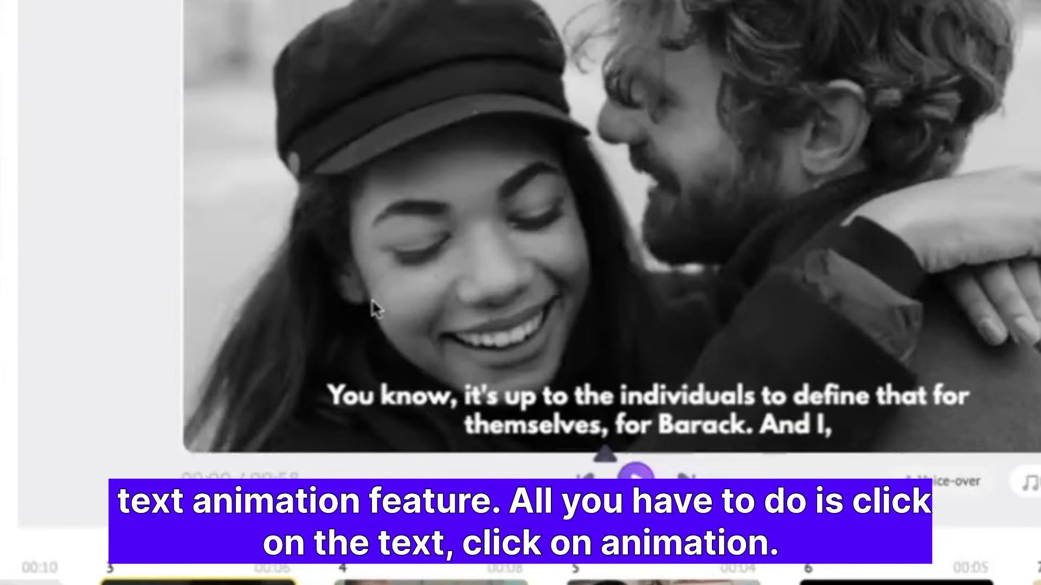
Step: Give slide 3's caption the Text Float Down animation and apply it to all scenes
{"action": "left_click", "coordinate": [554, 377]}
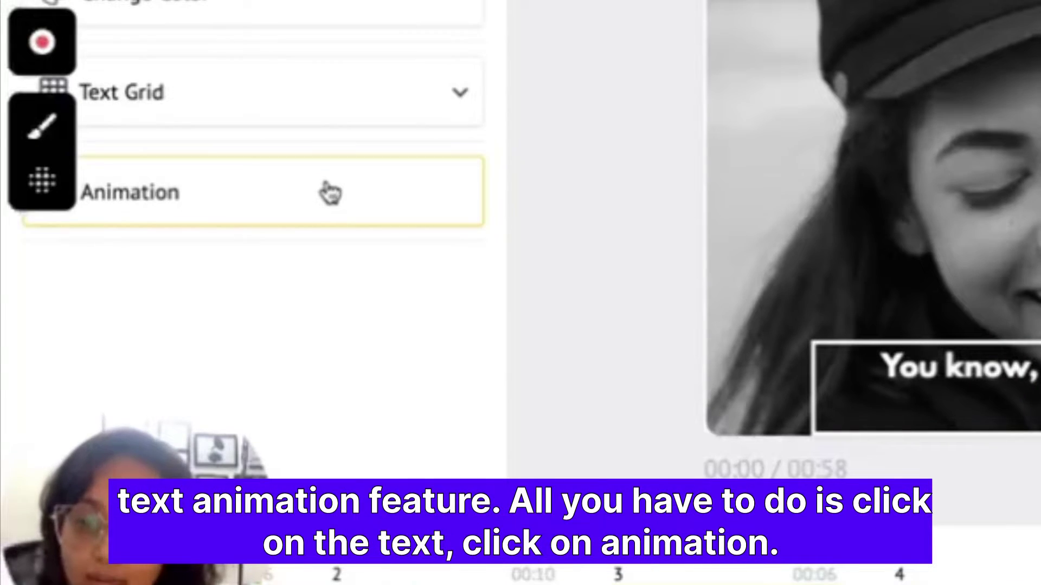
{"action": "left_click", "coordinate": [325, 191]}
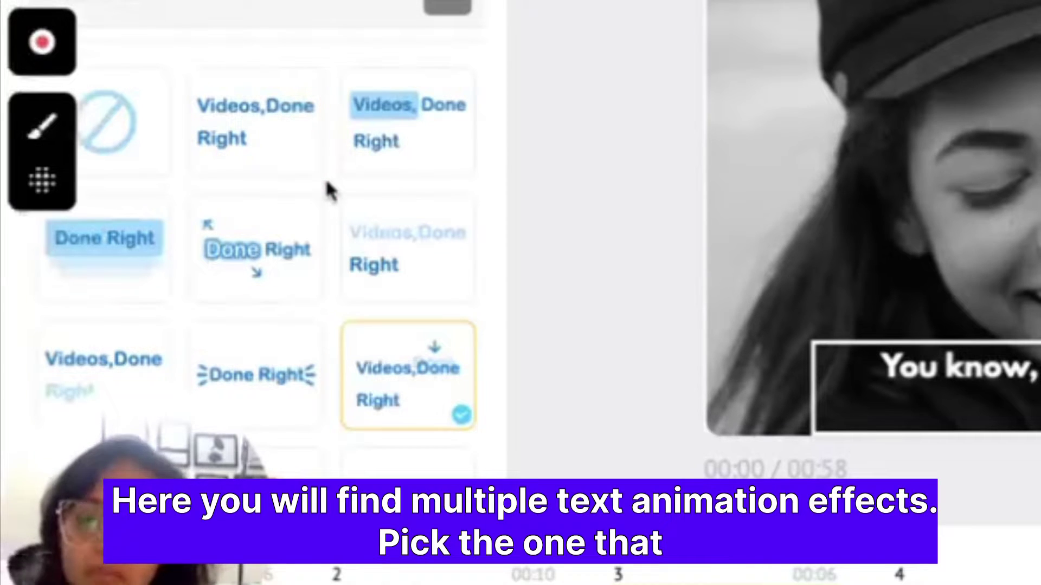
{"action": "scroll", "coordinate": [328, 191], "scroll_direction": "down", "scroll_amount": 1}
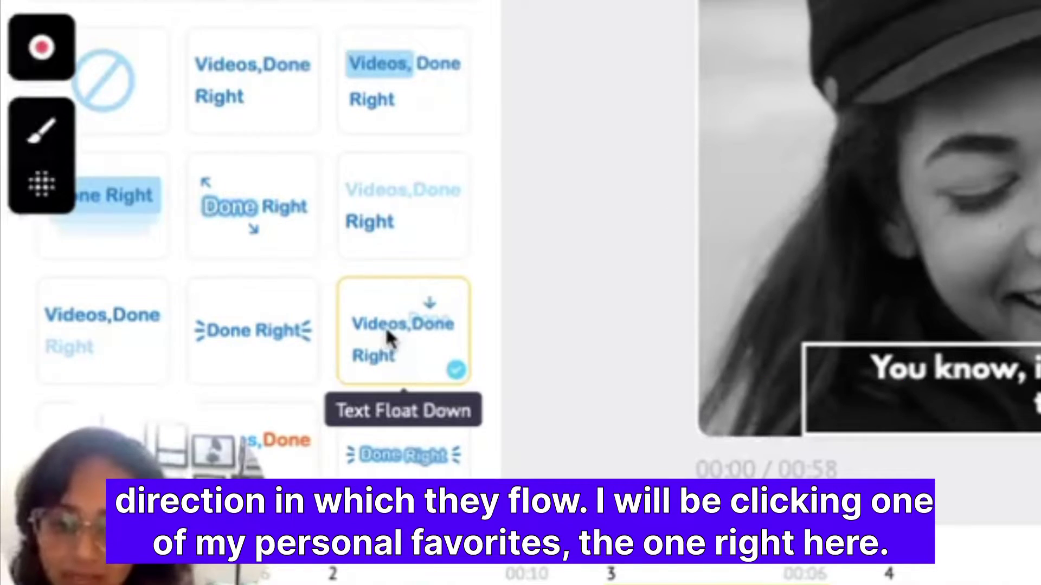
{"action": "left_click", "coordinate": [389, 339]}
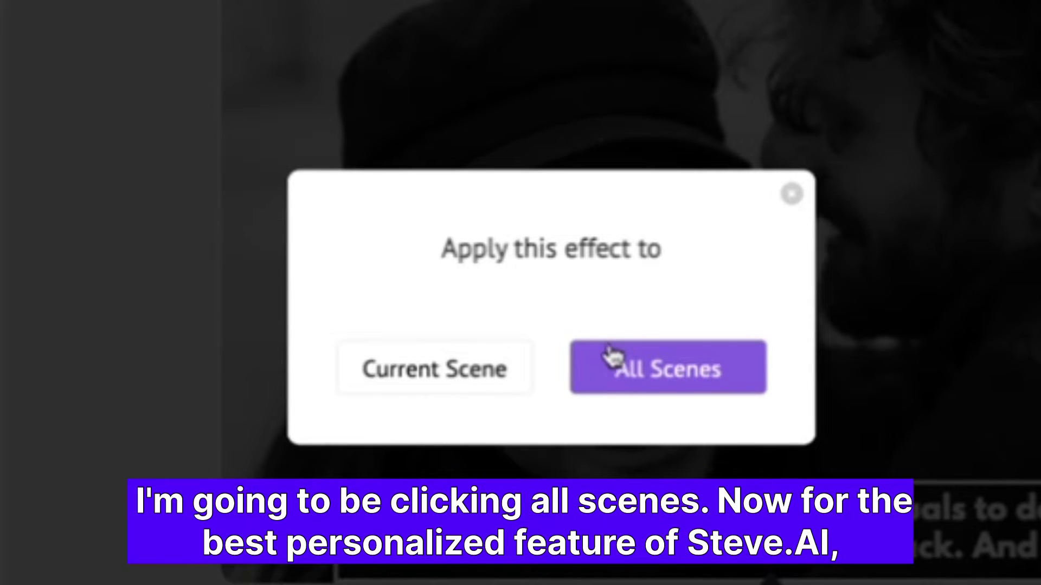
{"action": "left_click", "coordinate": [615, 363]}
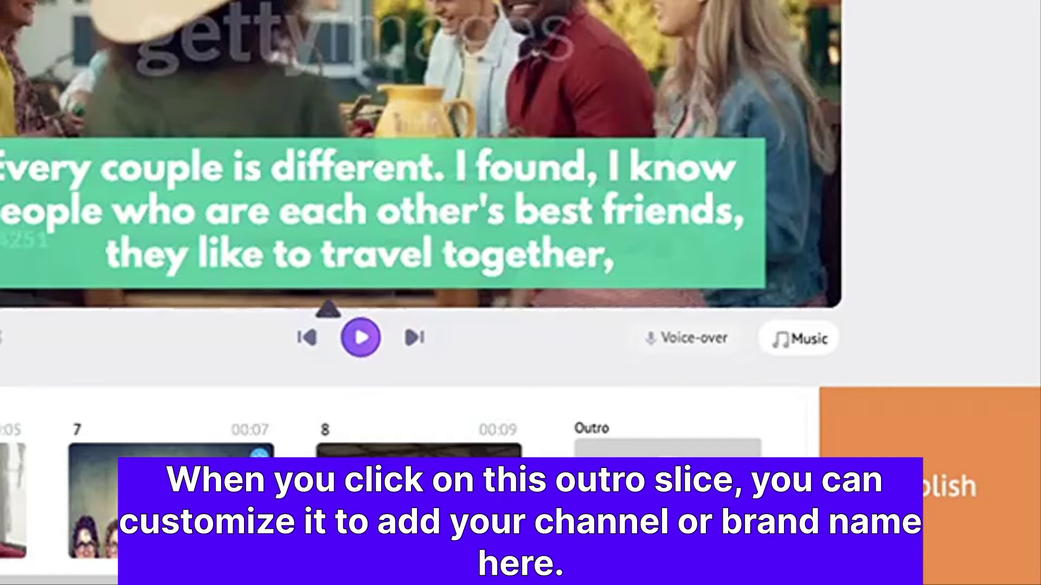
Step: Add the Share Your Video outro as scene 9 from the timeline's Outro slot
{"action": "left_click", "coordinate": [667, 477]}
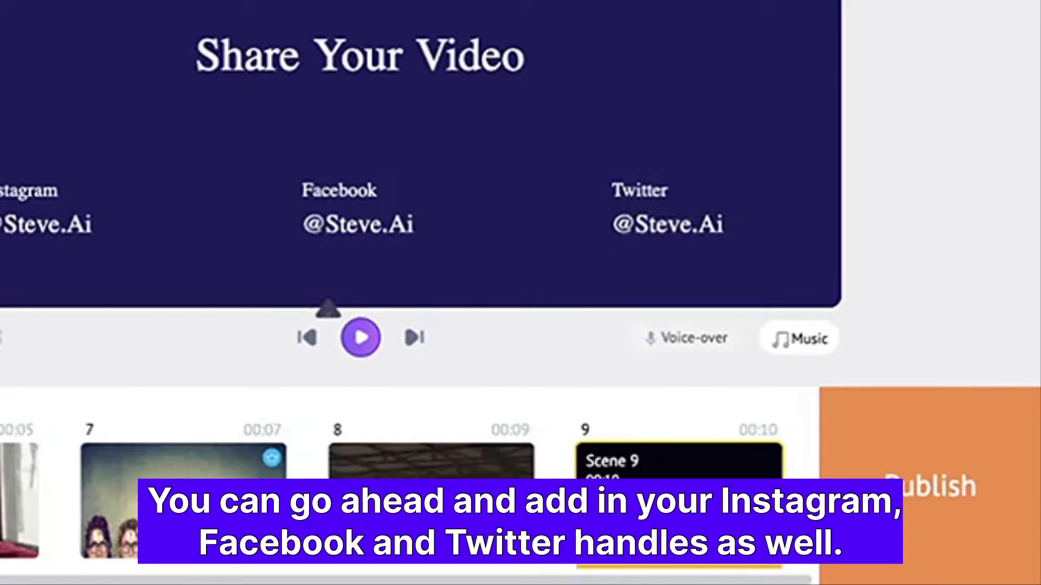